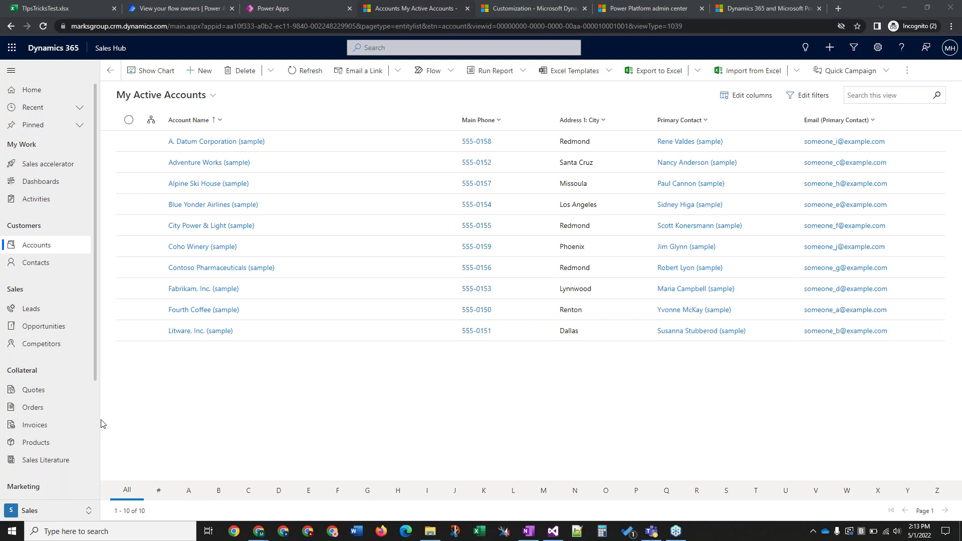
- Switch to the My Active Contacts view listing 13 contacts and open the settings menu
click(47, 269)
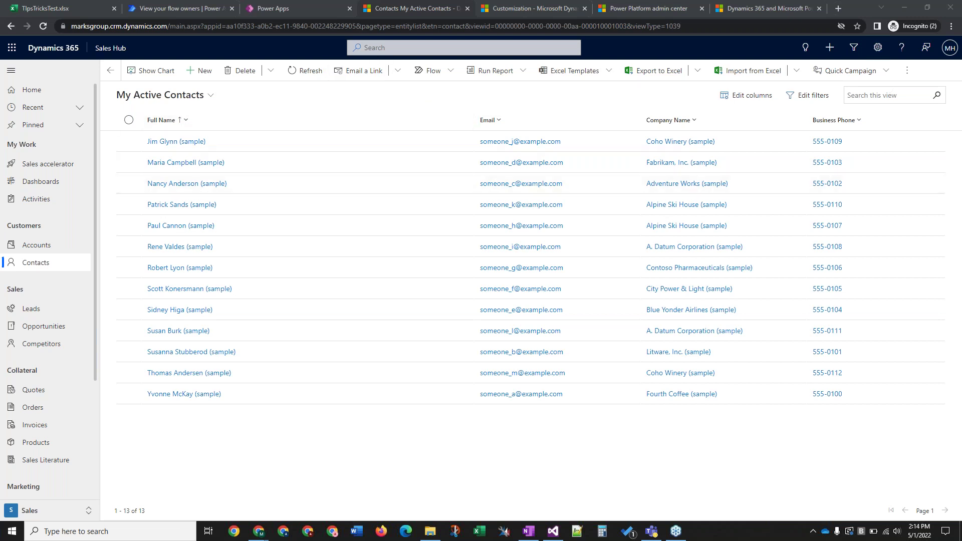
click(885, 55)
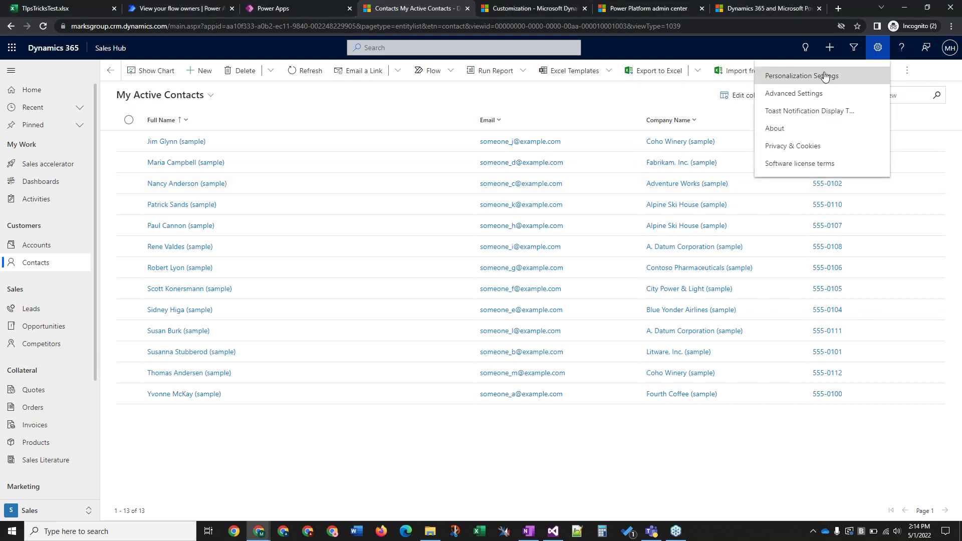
- Open Advanced Settings in a new tab, go to Settings > Customizations, and open the Default Solution
click(798, 99)
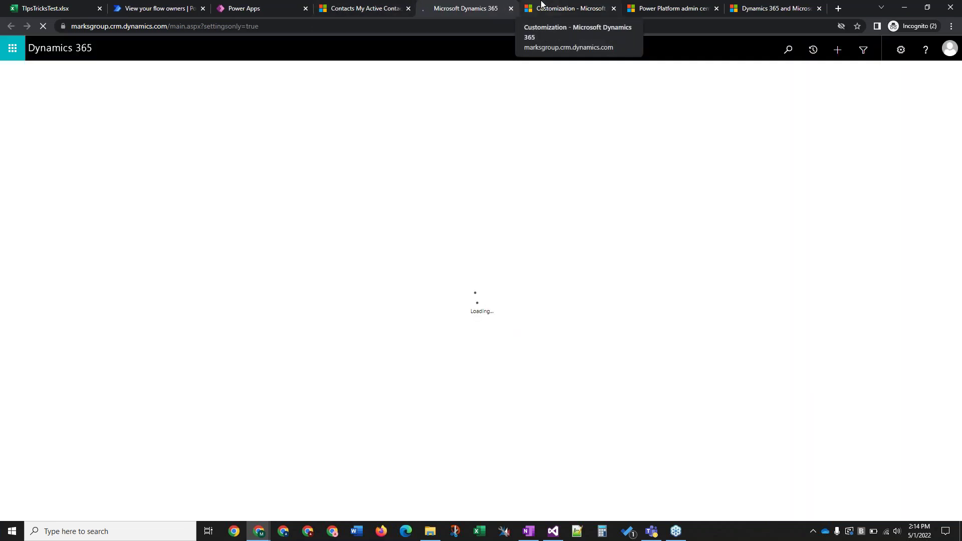
click(613, 8)
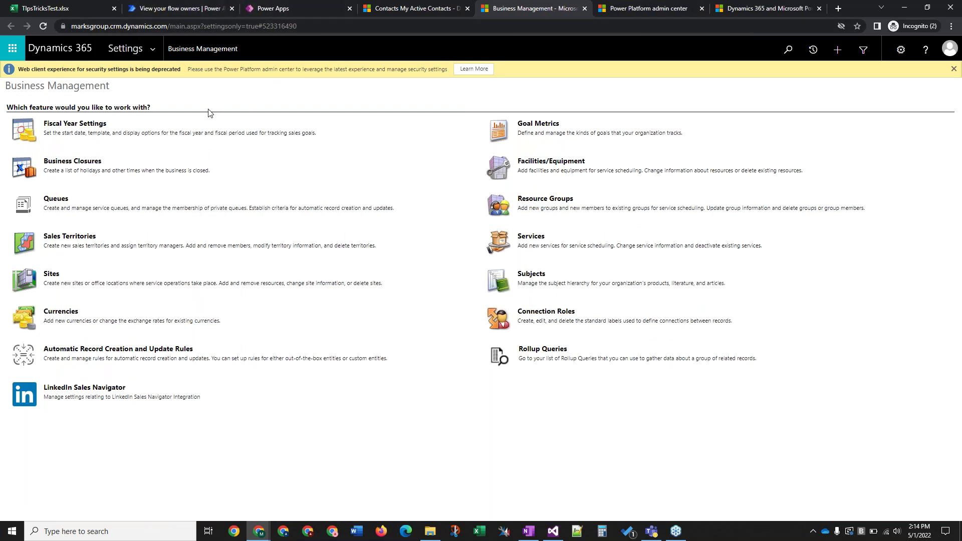
click(154, 49)
click(156, 48)
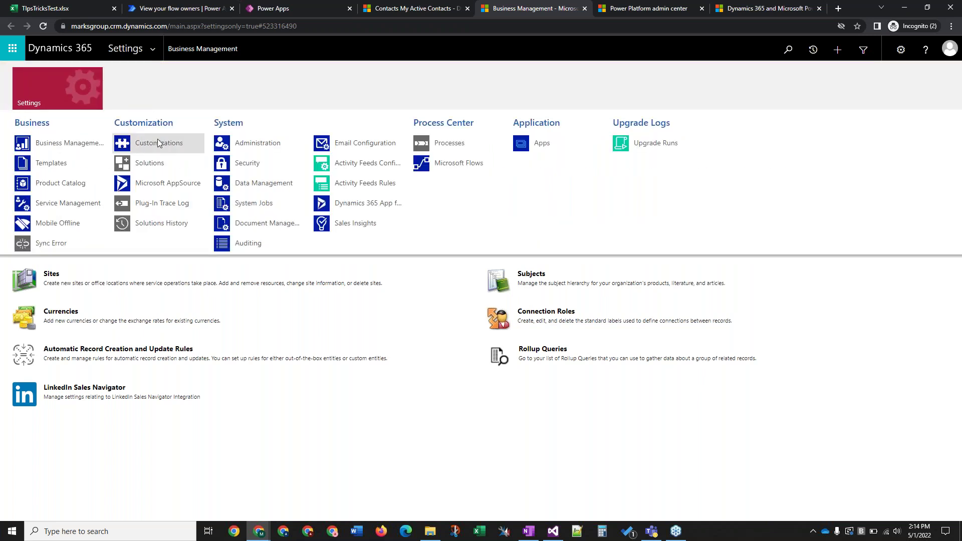
click(174, 146)
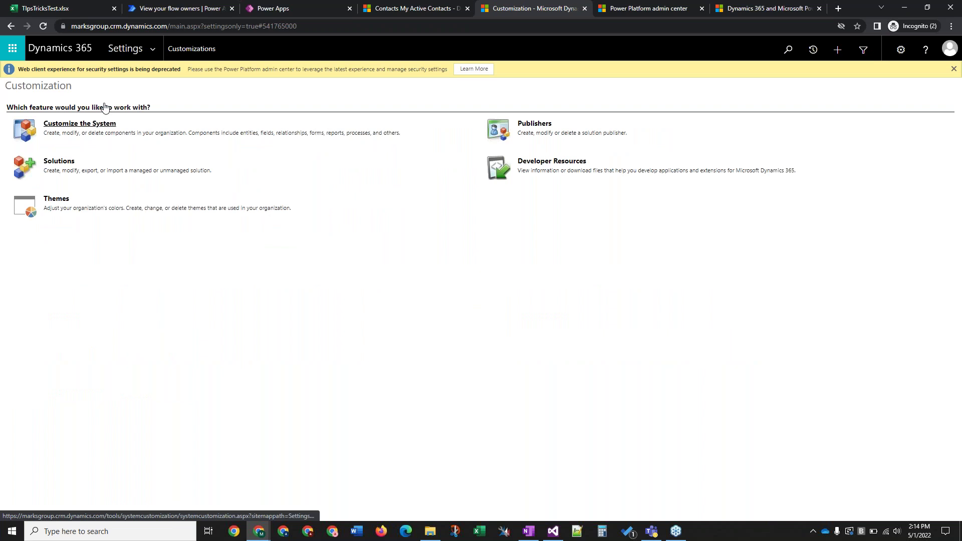
click(153, 50)
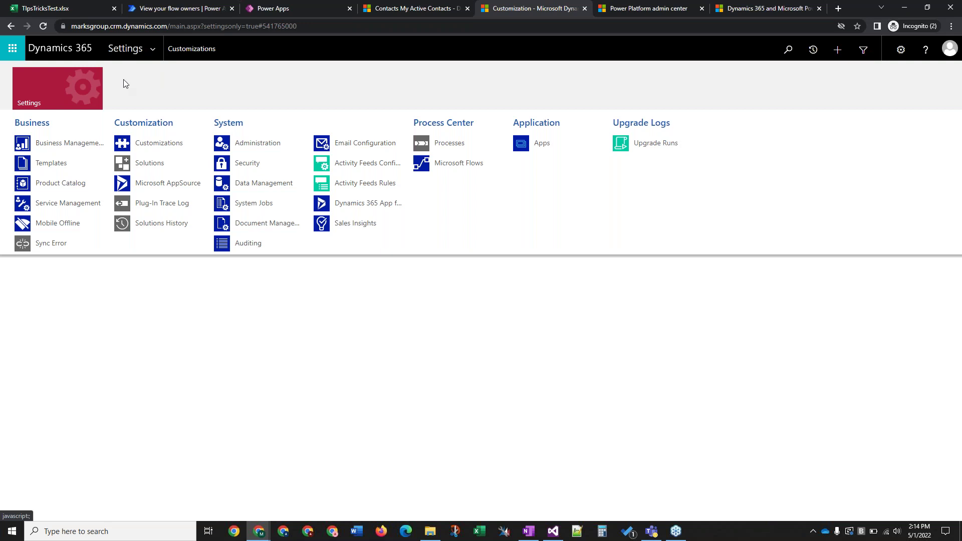
click(157, 153)
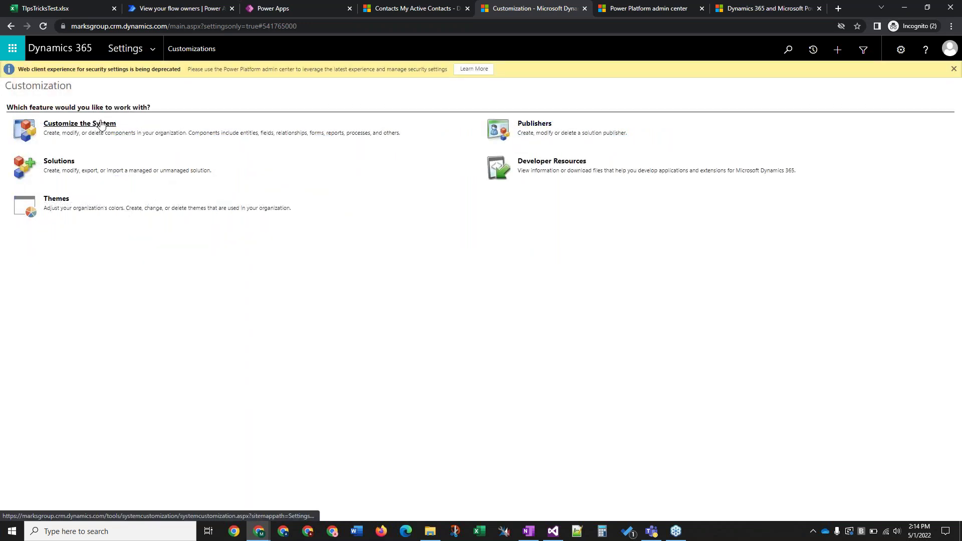
click(100, 124)
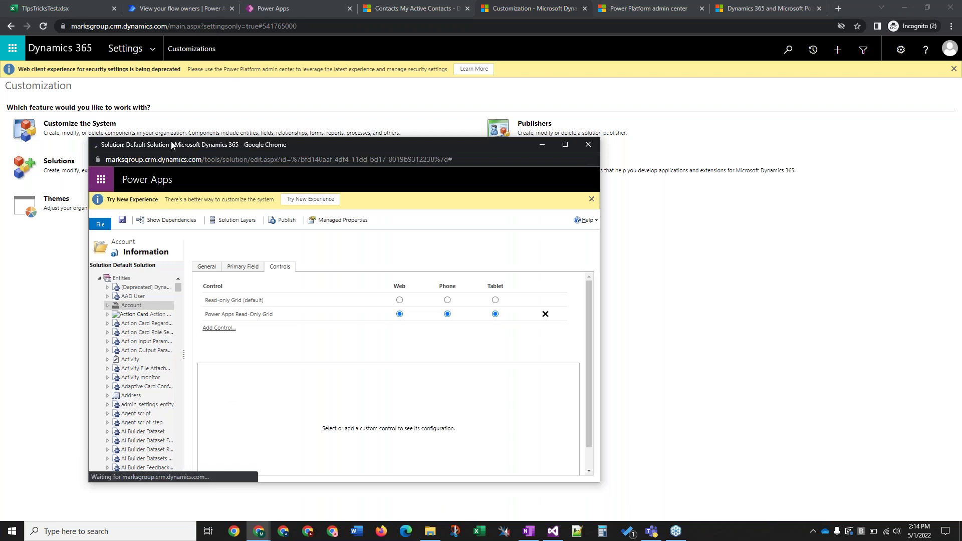
- Position the Default Solution window, expand Entities and open the Contact entity's grid controls
drag(166, 145, 271, 105)
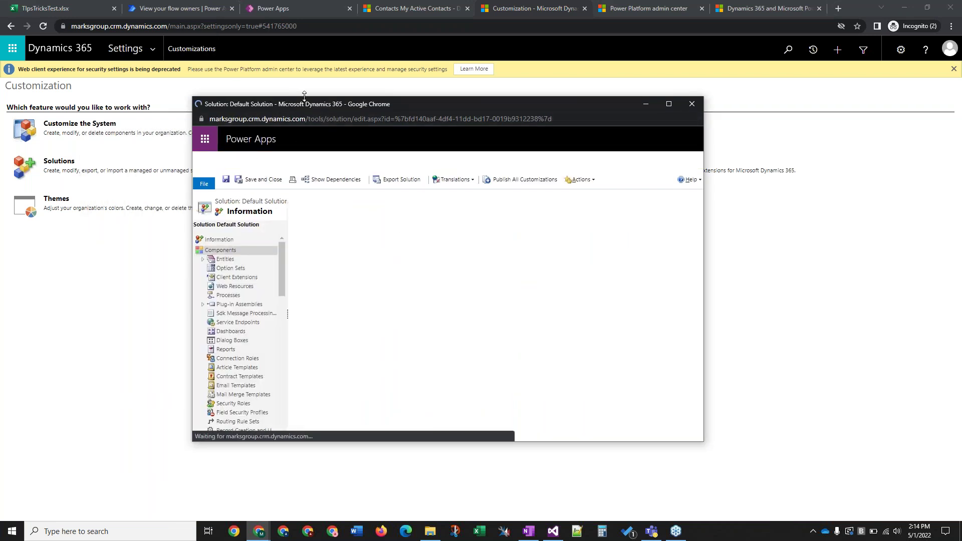
drag(296, 105, 198, 99)
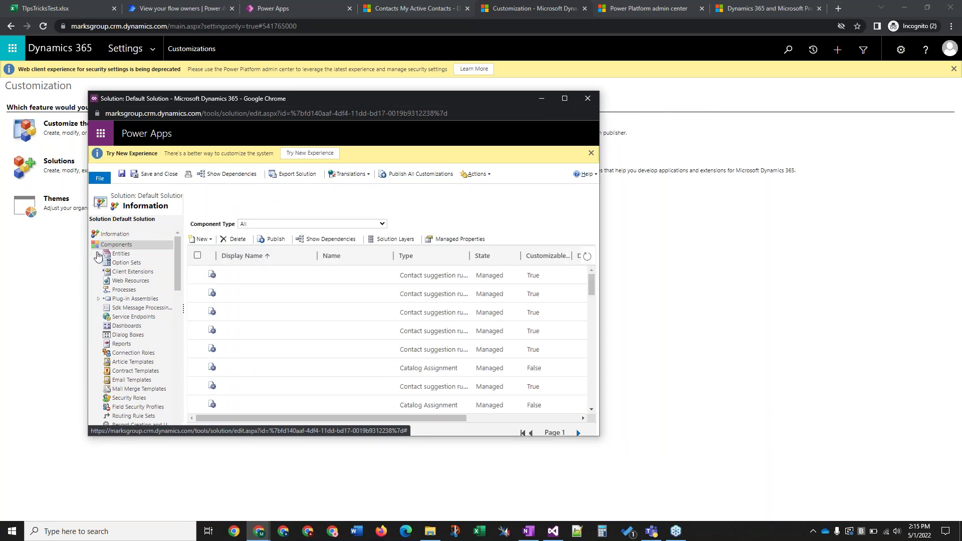
click(98, 254)
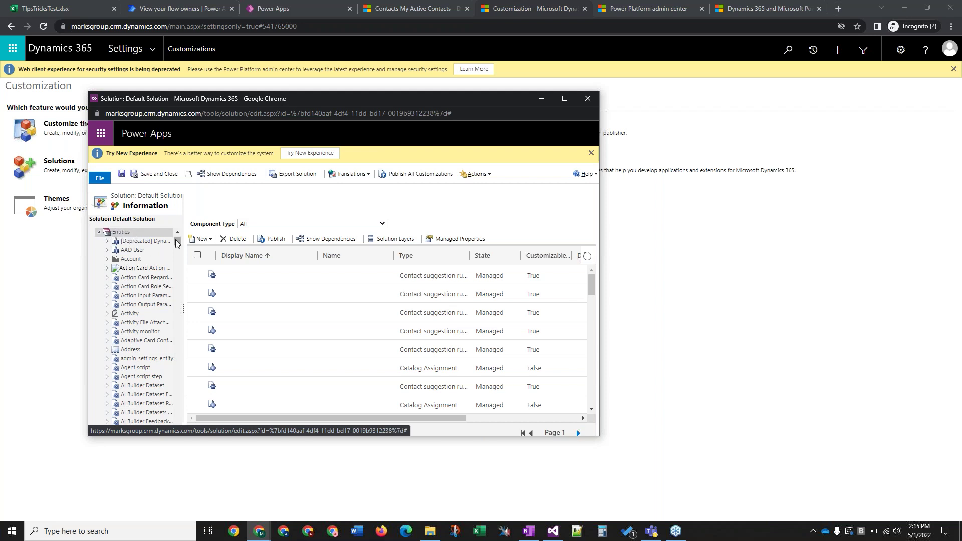
drag(179, 244, 179, 273)
scroll(134, 394, down, 4)
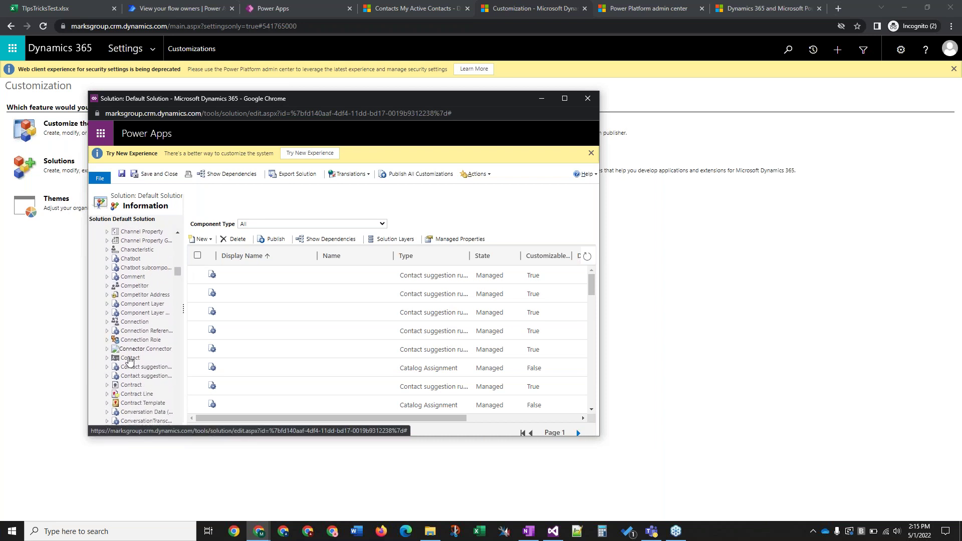
click(131, 359)
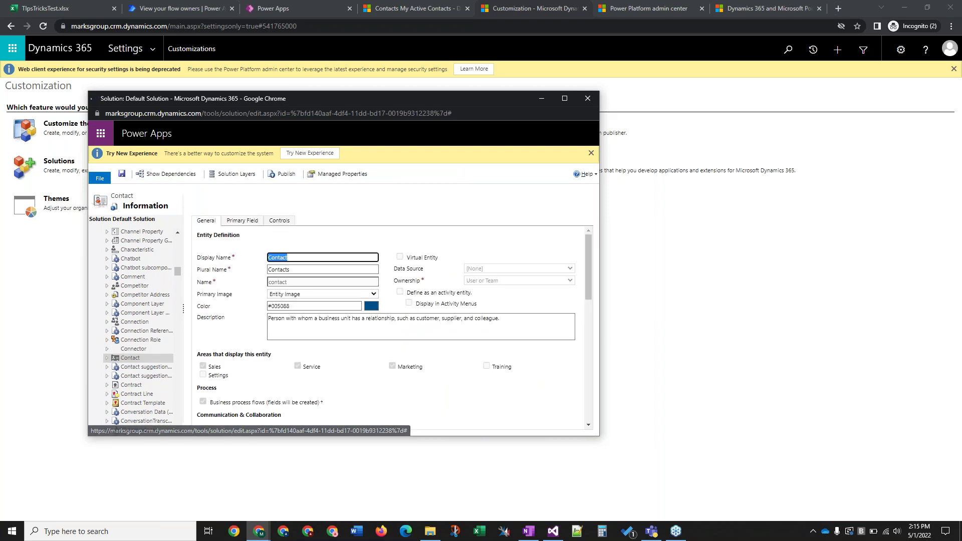
click(288, 224)
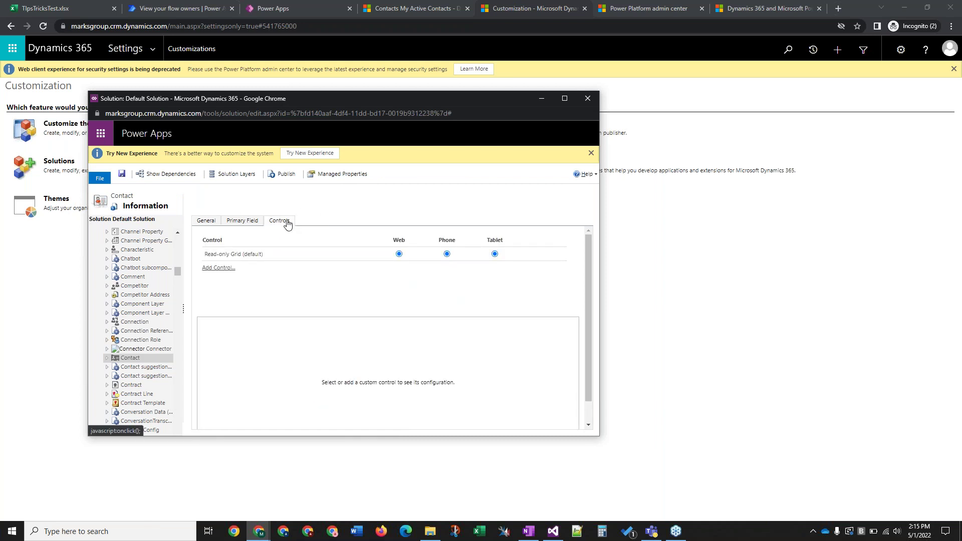
- Use Add Control to pick Power Apps Read-Only Grid and add it to Contact's controls
click(255, 254)
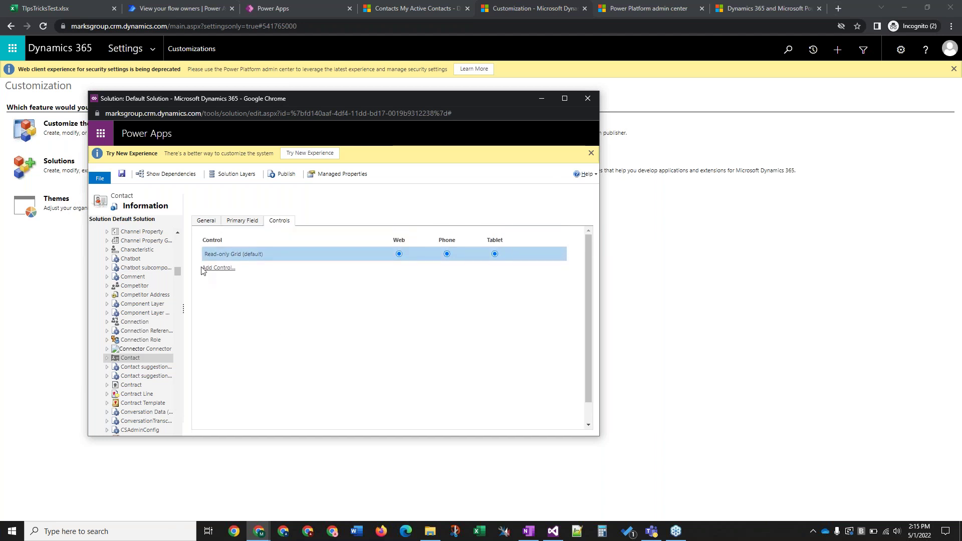
click(229, 269)
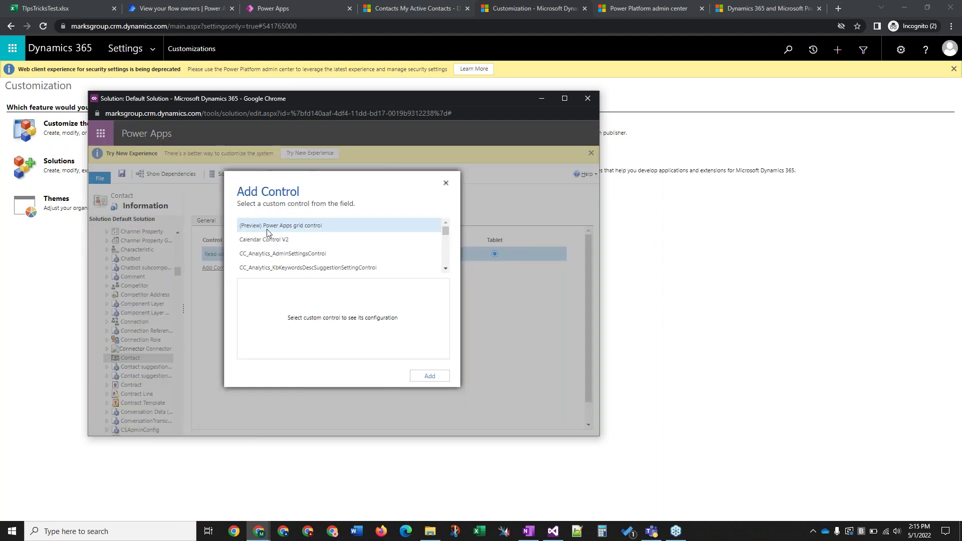
scroll(296, 257, down, 2)
scroll(296, 257, down, 4)
scroll(296, 256, down, 5)
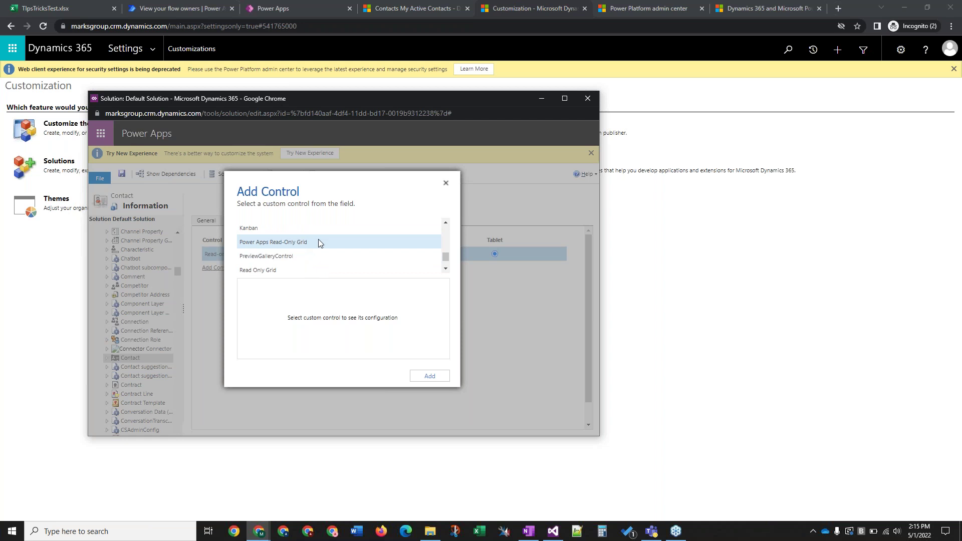
click(318, 243)
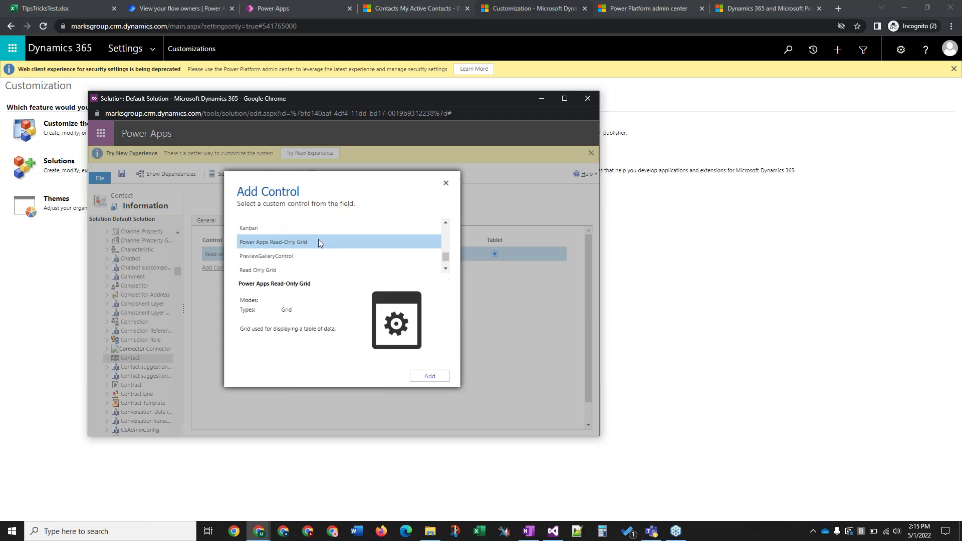
click(430, 376)
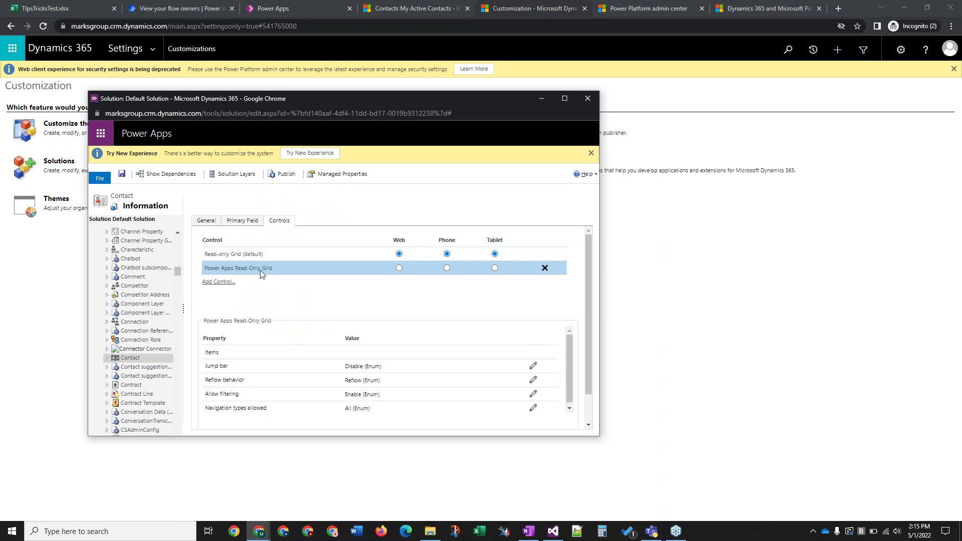
- Select Power Apps Read-Only Grid as the Contact control for Web, Phone and Tablet
click(399, 269)
click(447, 268)
click(495, 269)
- Set the Contact grid's Jump bar property to Enable and save the entity
click(226, 369)
click(534, 366)
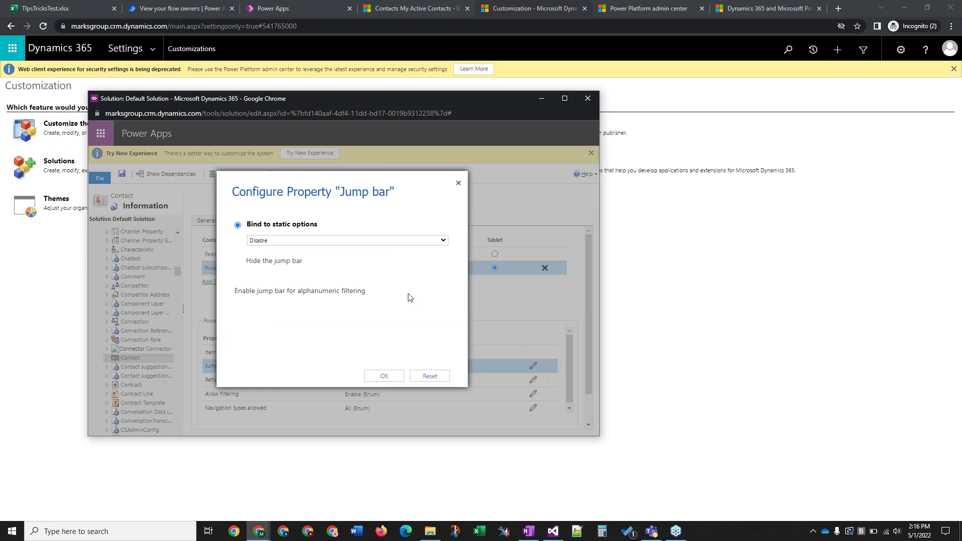
click(392, 243)
click(258, 257)
click(384, 376)
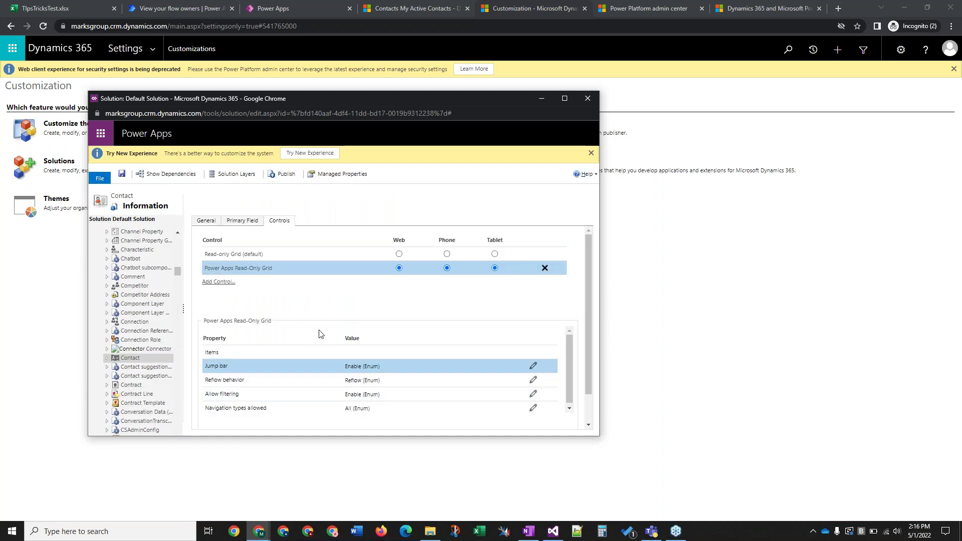
click(123, 176)
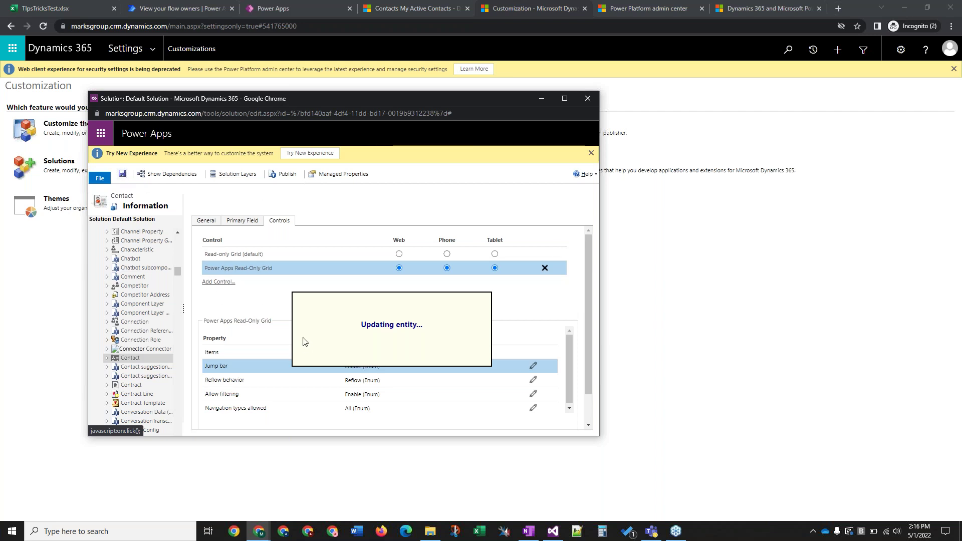
- Publish the Contact entity customizations and return to the contacts list
click(284, 175)
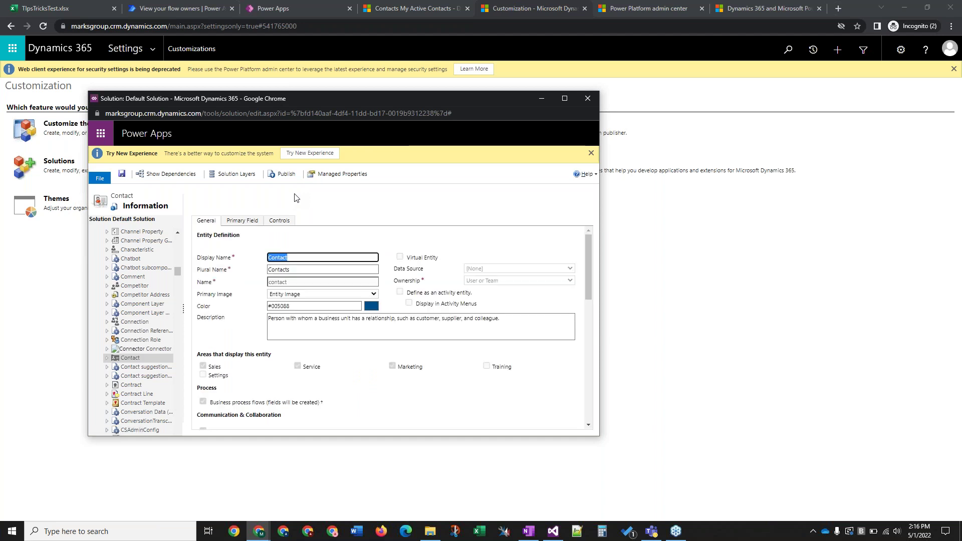
click(288, 177)
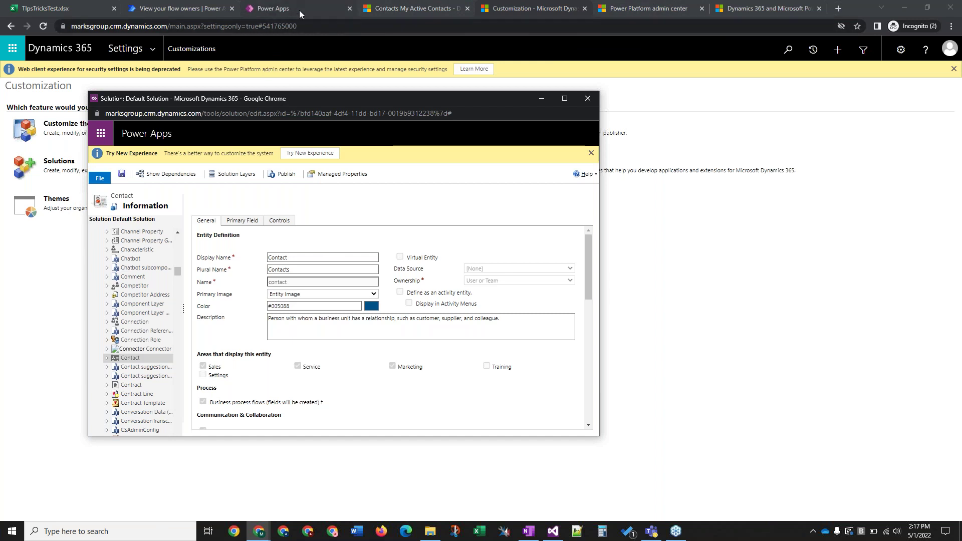
click(406, 10)
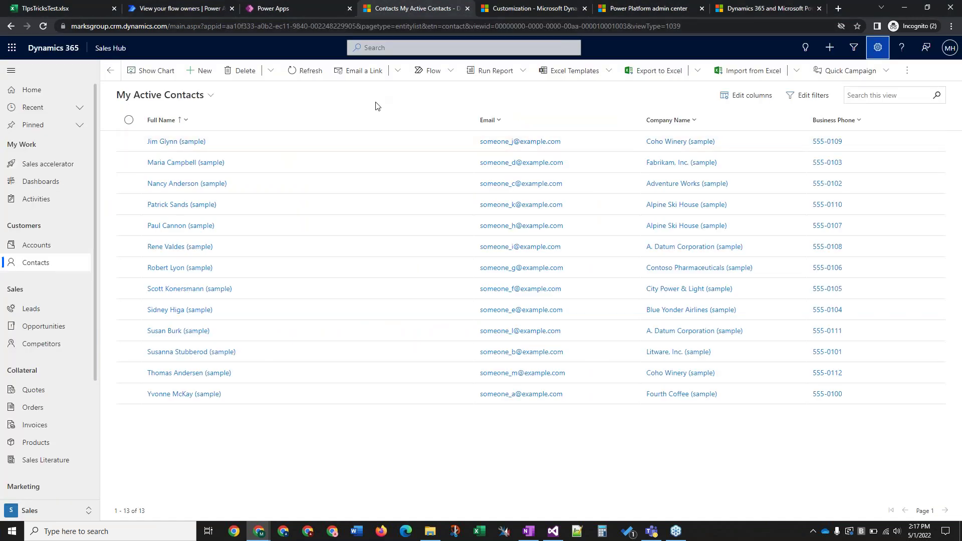
- Reload the contacts list, filter the jump bar by A, F, G, H, I, M and C, then show All
key(F5)
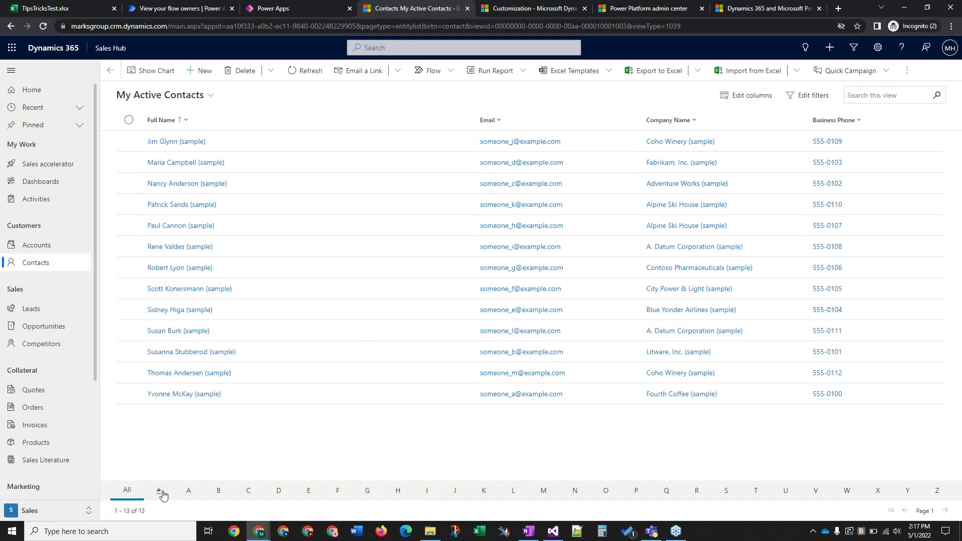
click(189, 494)
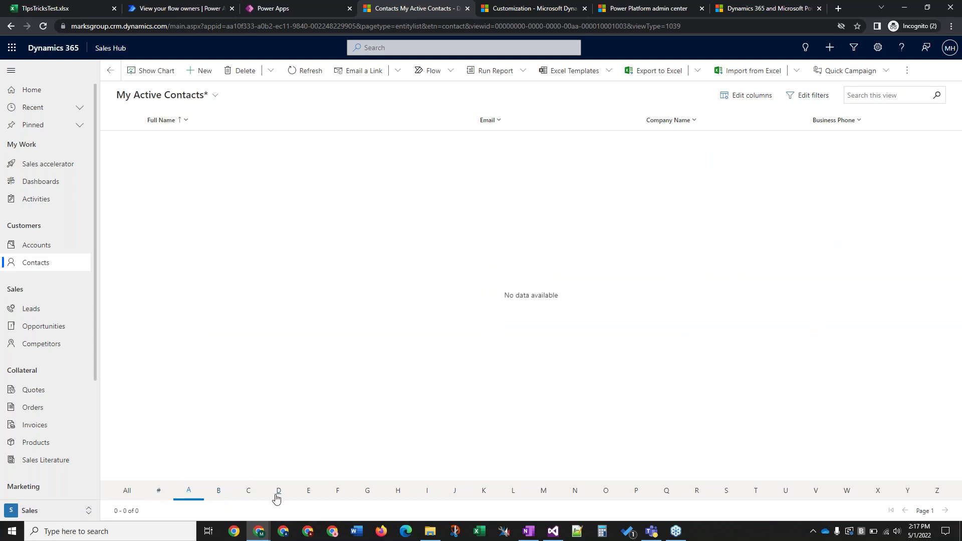
click(337, 495)
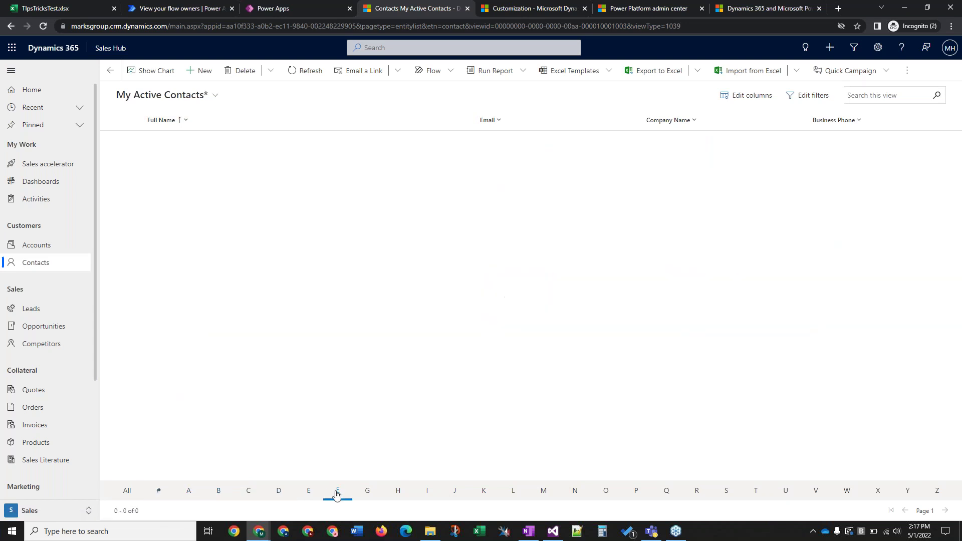
click(382, 496)
click(397, 495)
click(427, 494)
click(544, 493)
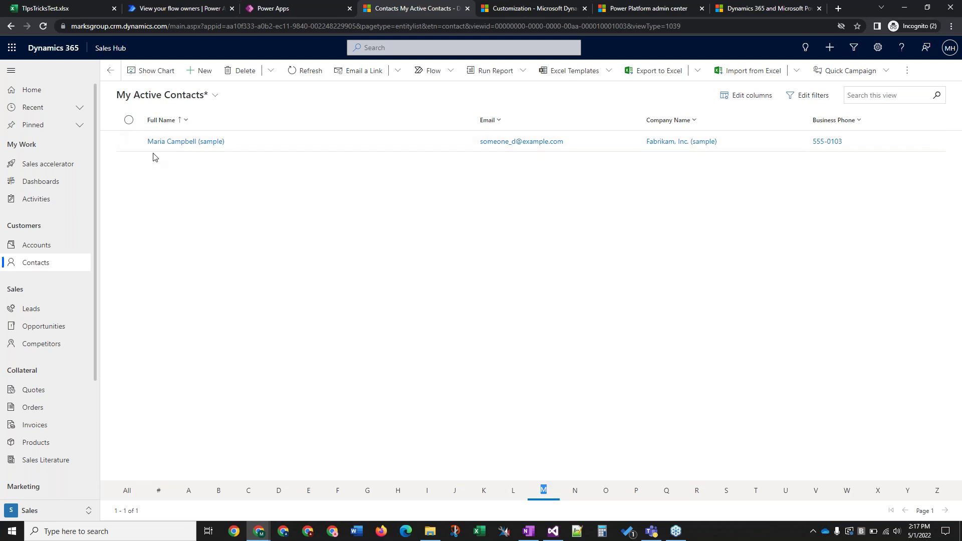
click(248, 491)
click(183, 491)
click(127, 491)
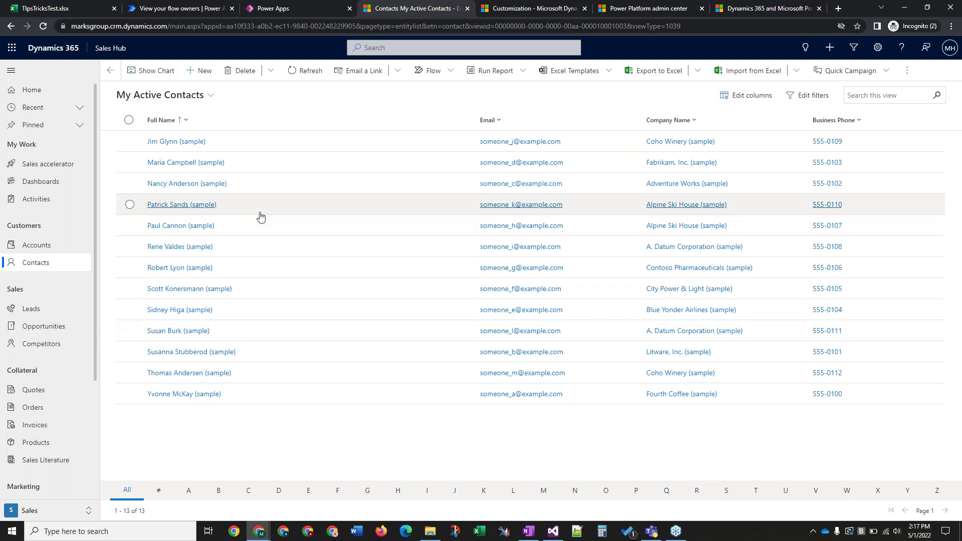
click(151, 8)
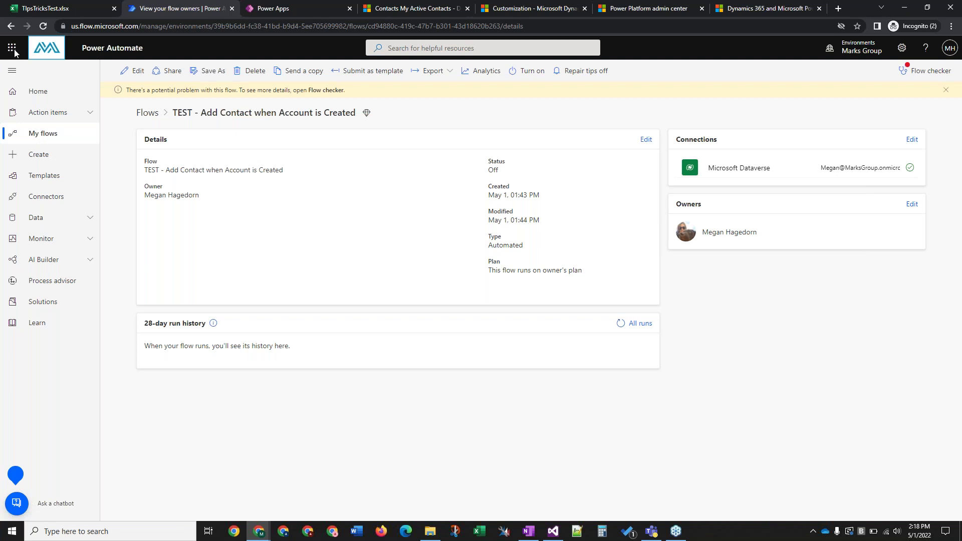
- Reload the flow page, then open My flows and the TEST - Add Contact flow's details
click(43, 26)
click(55, 8)
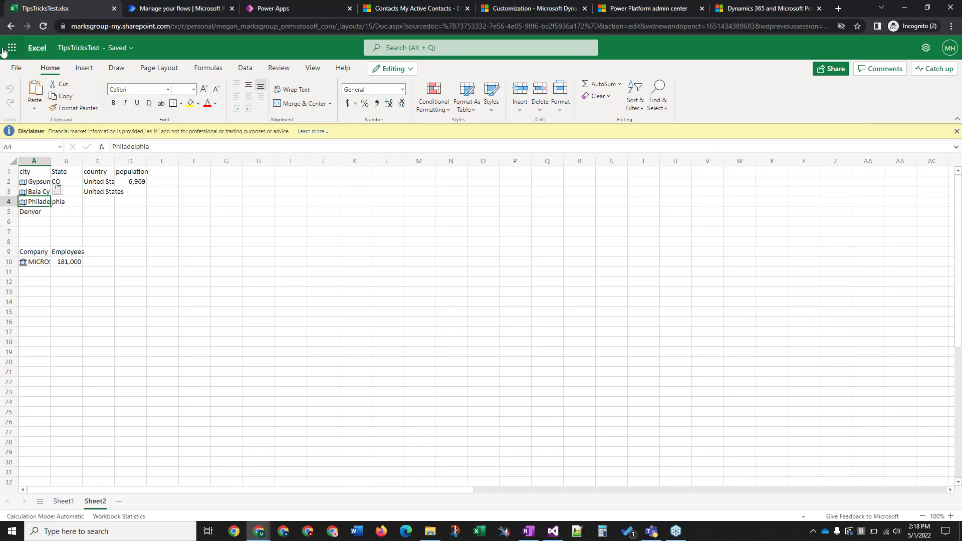
click(10, 49)
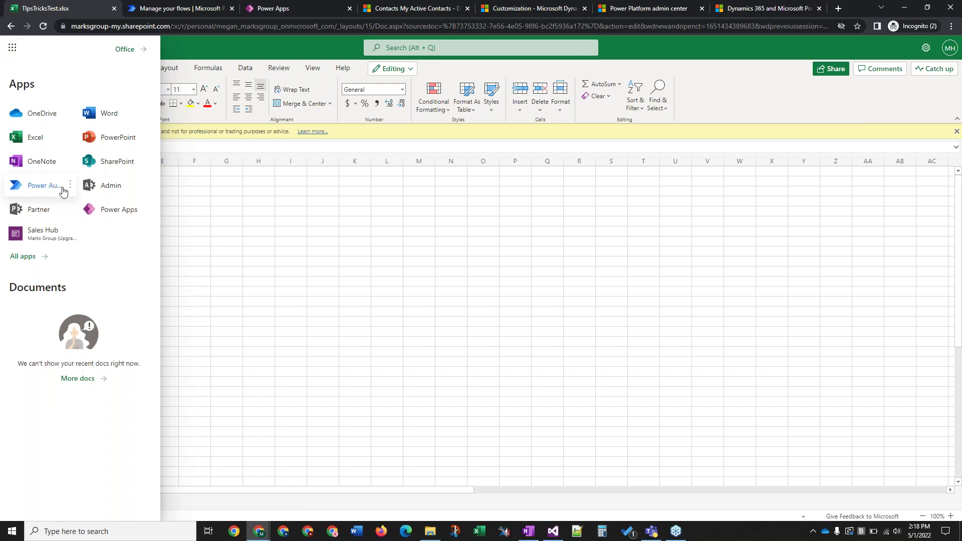
click(168, 6)
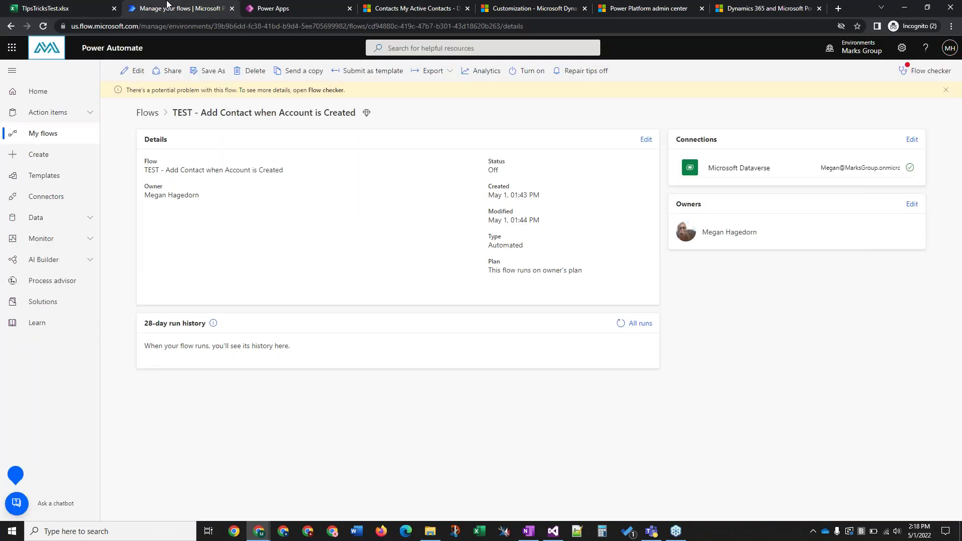
click(49, 144)
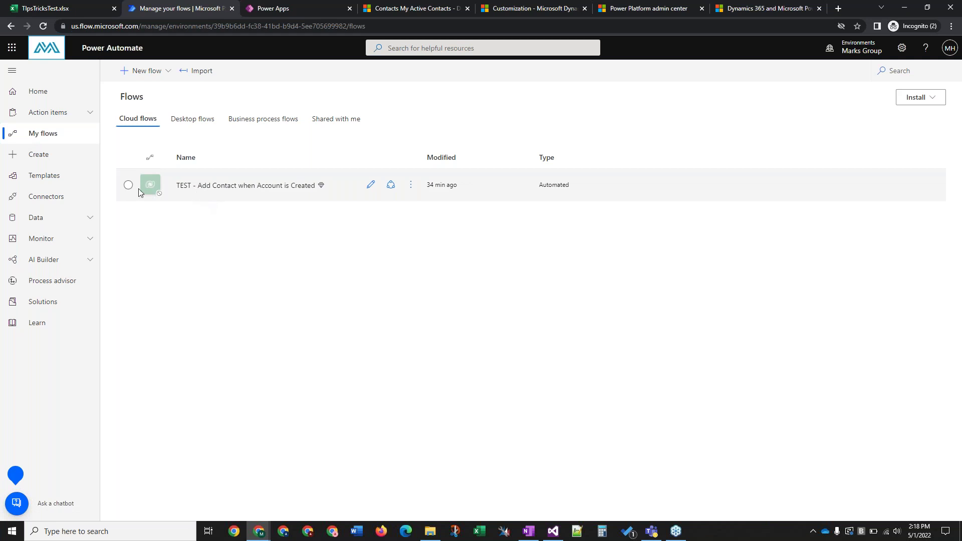
click(226, 185)
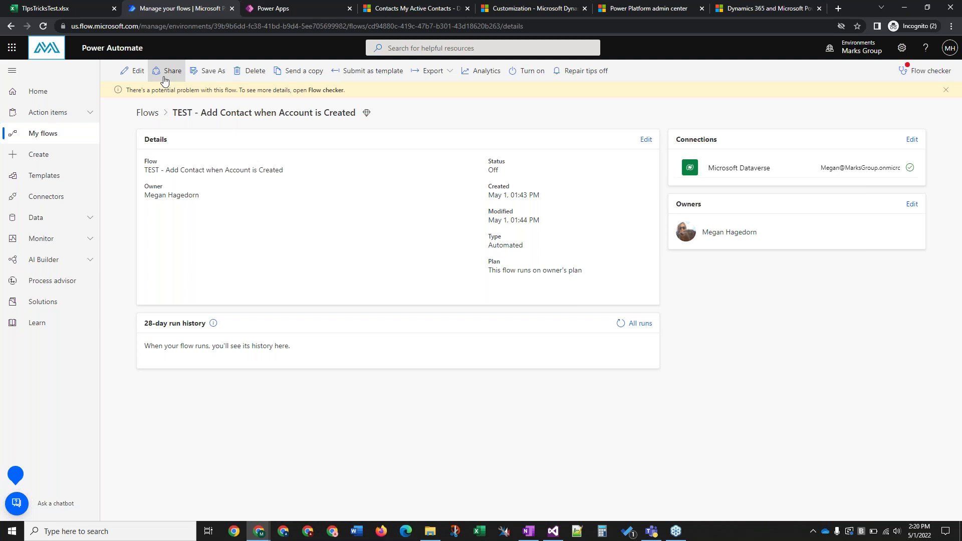
click(165, 79)
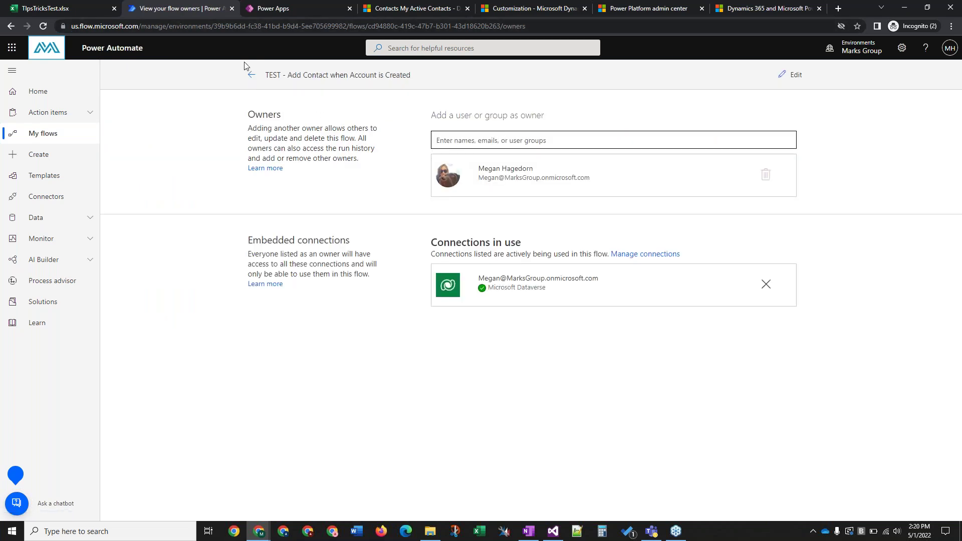
click(252, 75)
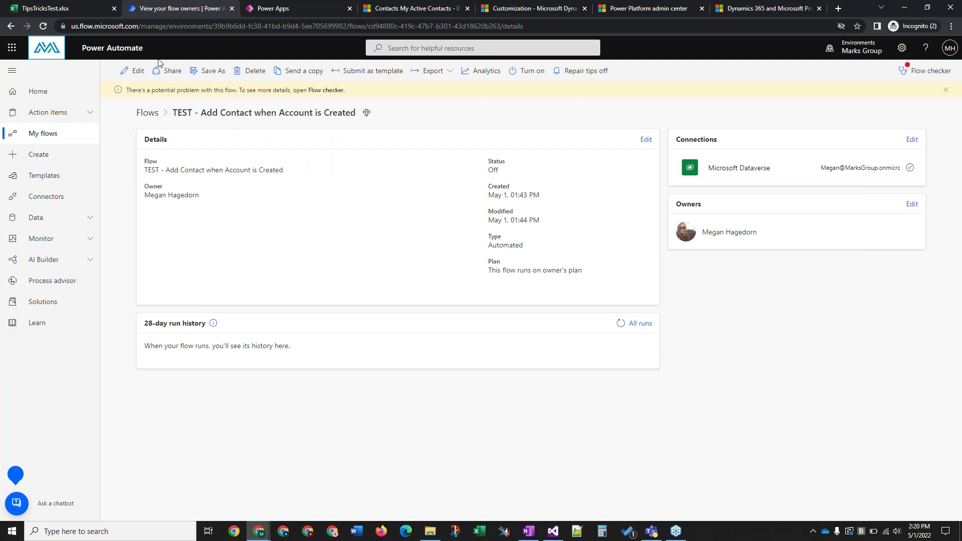
click(163, 72)
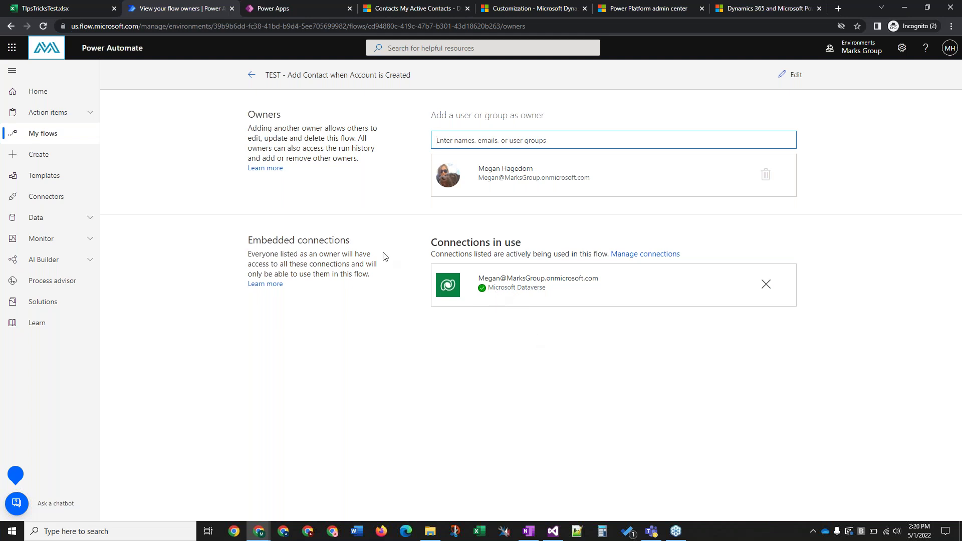
click(250, 76)
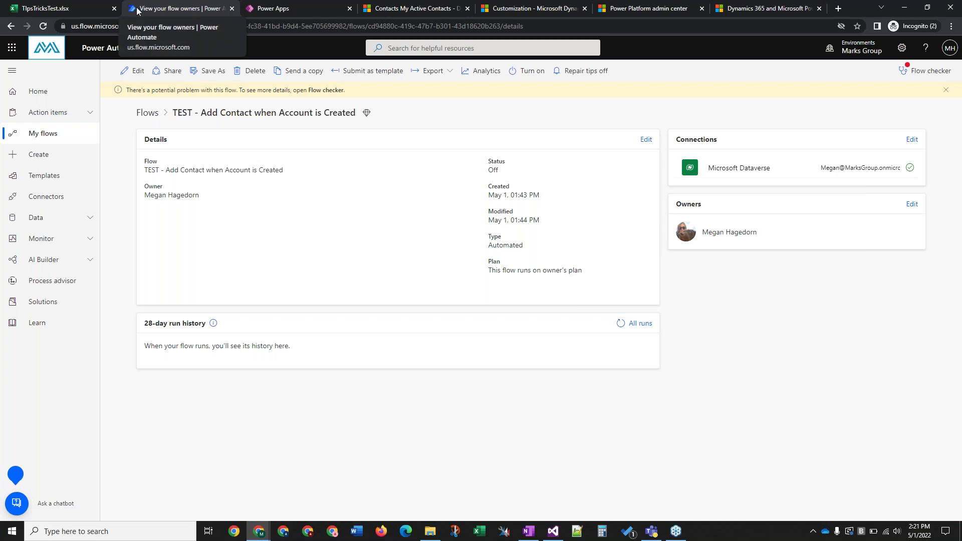
- Switch to the TIpsTricksTest.xlsx workbook and open its editing mode choices
click(80, 8)
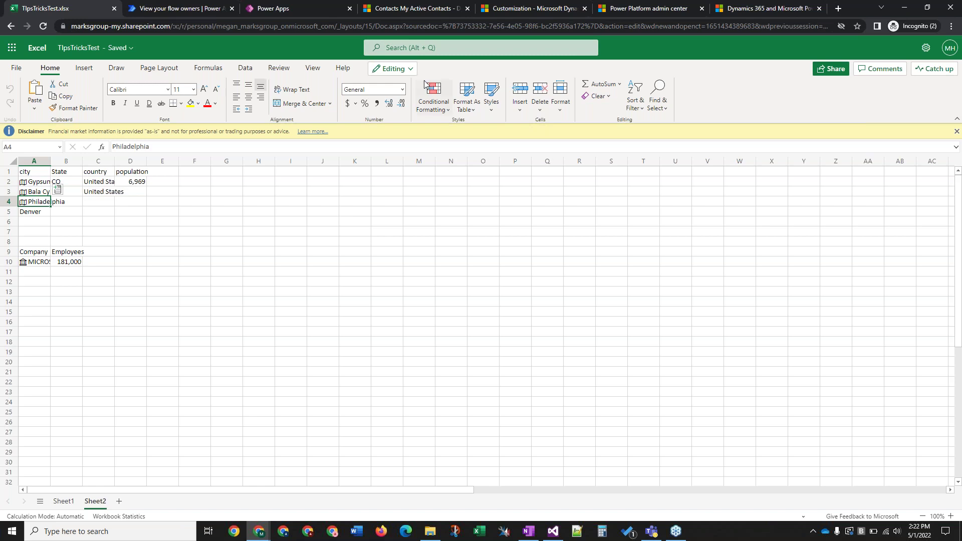
click(407, 71)
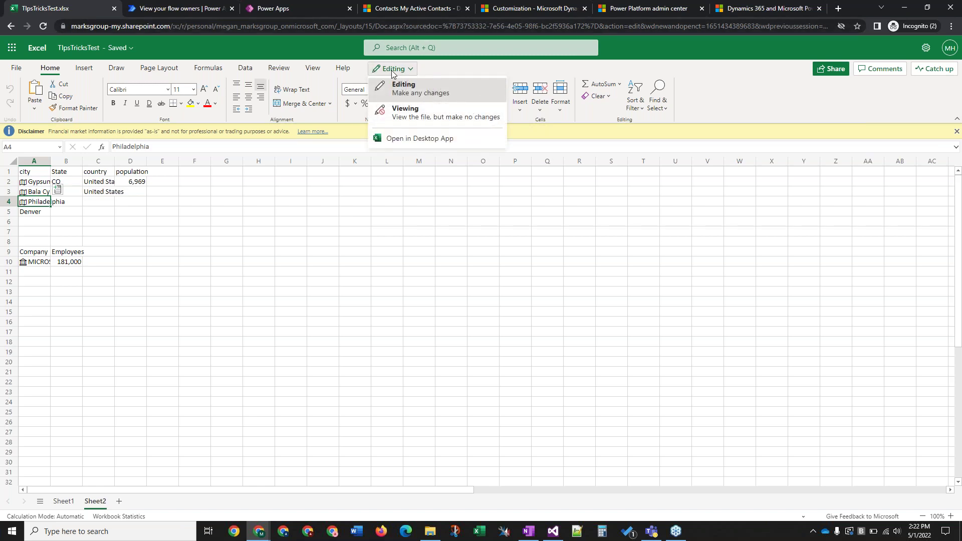
- Open TIpsTricksTest in desktop Excel via Editing > Open in Desktop App, dismissing the sign-in prompt
click(426, 76)
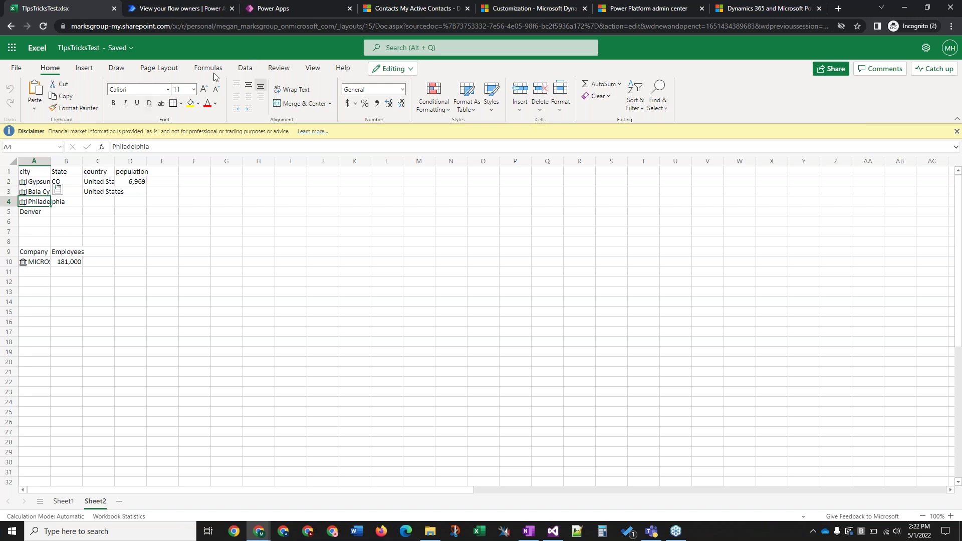
click(392, 68)
click(414, 142)
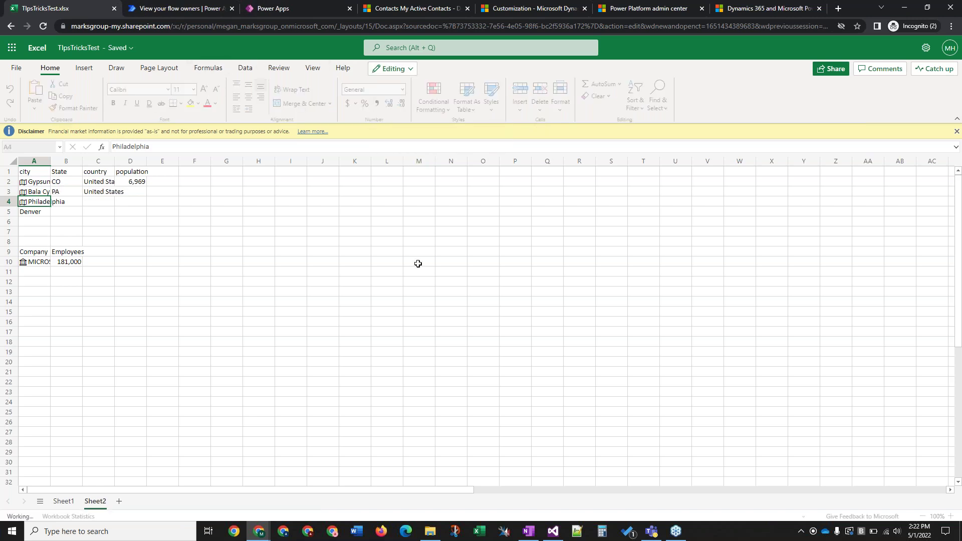
click(548, 113)
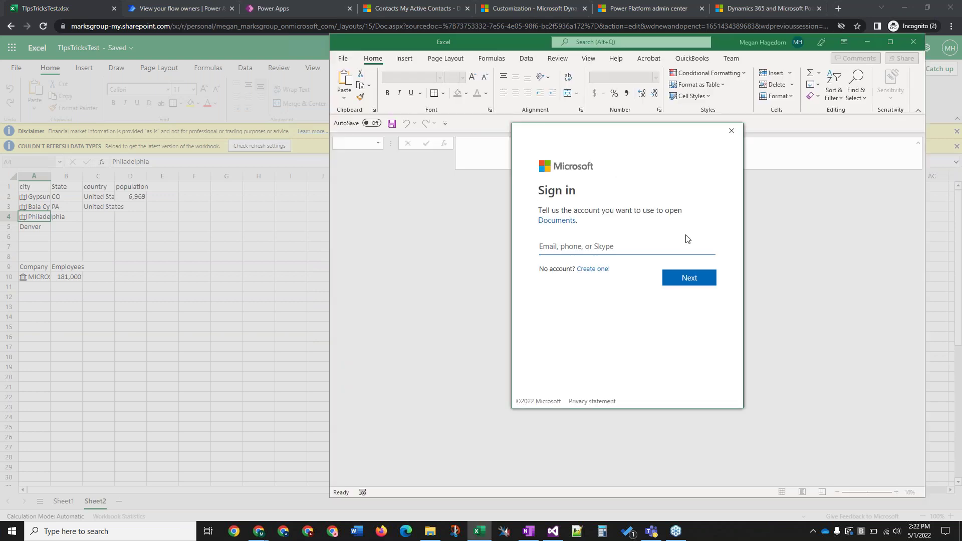
click(732, 132)
- Bring Chrome forward to see the 'All done' notice confirming TIpsTricksTest.xlsx opened in Excel
click(275, 314)
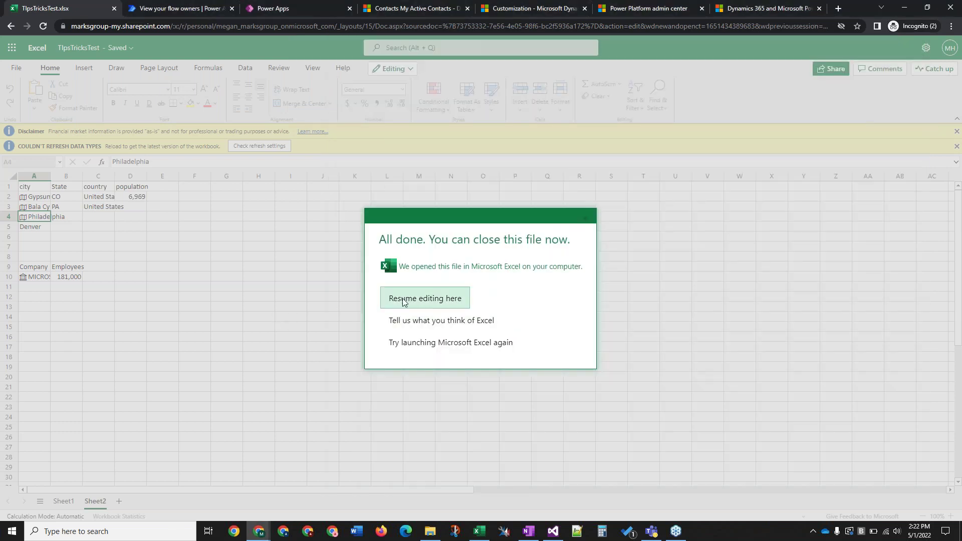